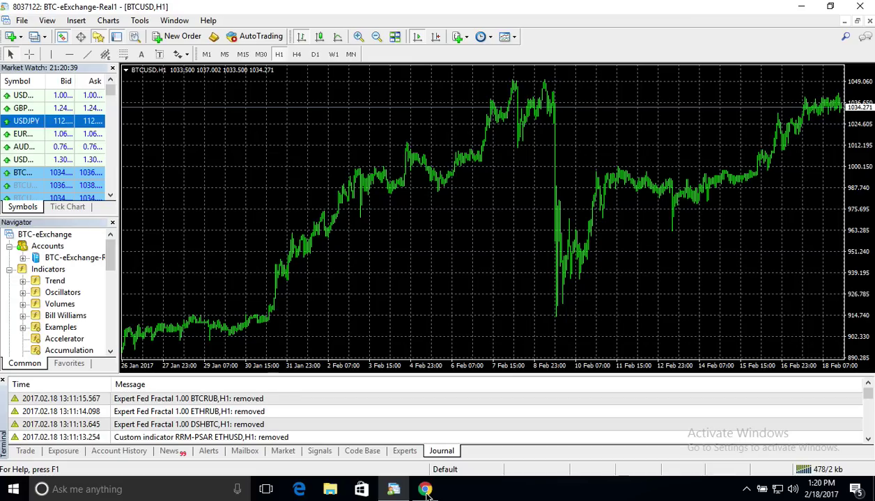
Log in to the btc-e.com account with saved credentials after glancing at the sign-up page.
left_click(425, 489)
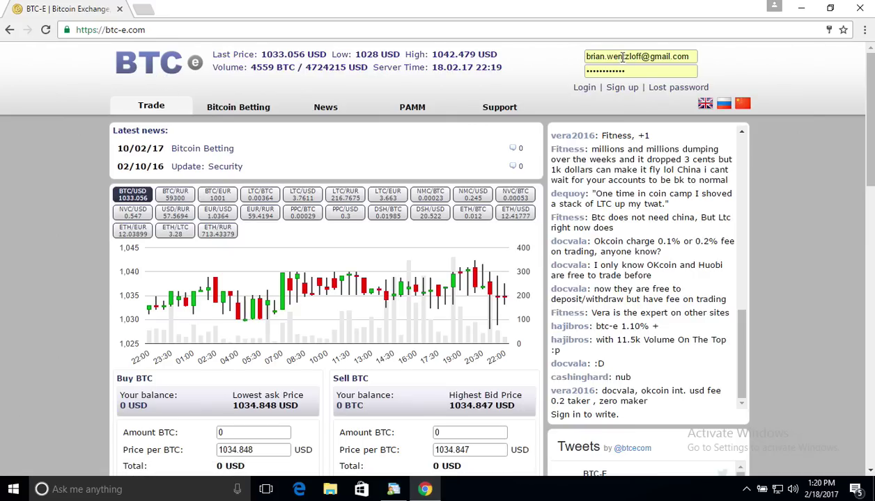
left_click(624, 91)
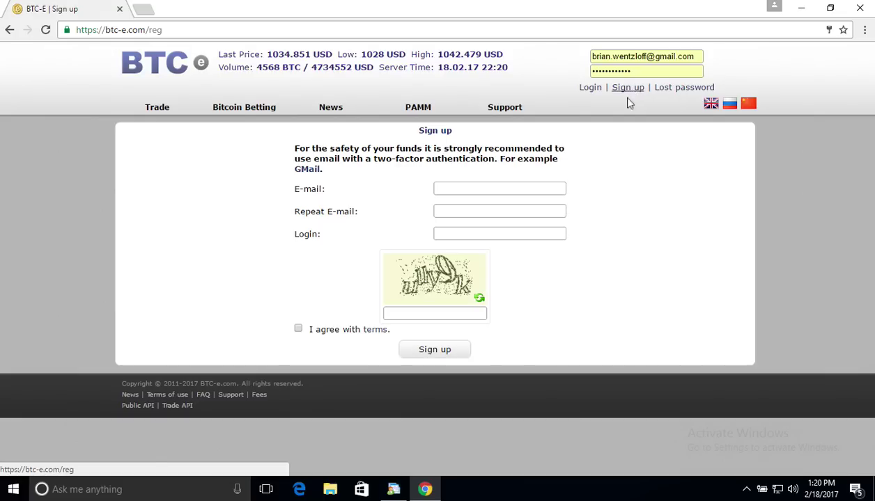
left_click(589, 90)
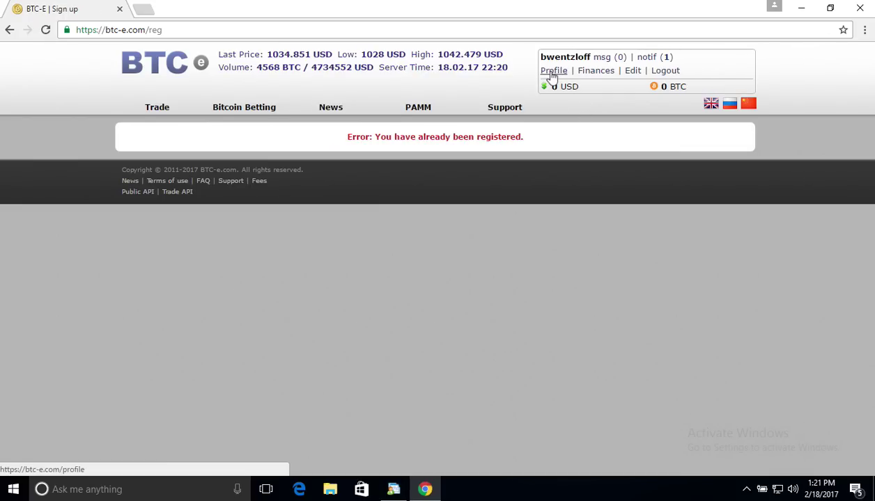
Download the MetaTrader 4 client installer from the profile's Meta Trader page.
left_click(552, 72)
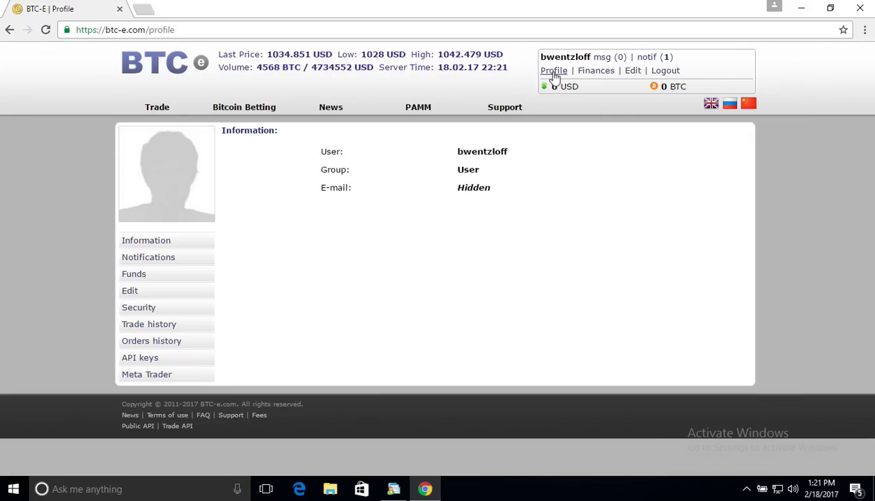
left_click(154, 377)
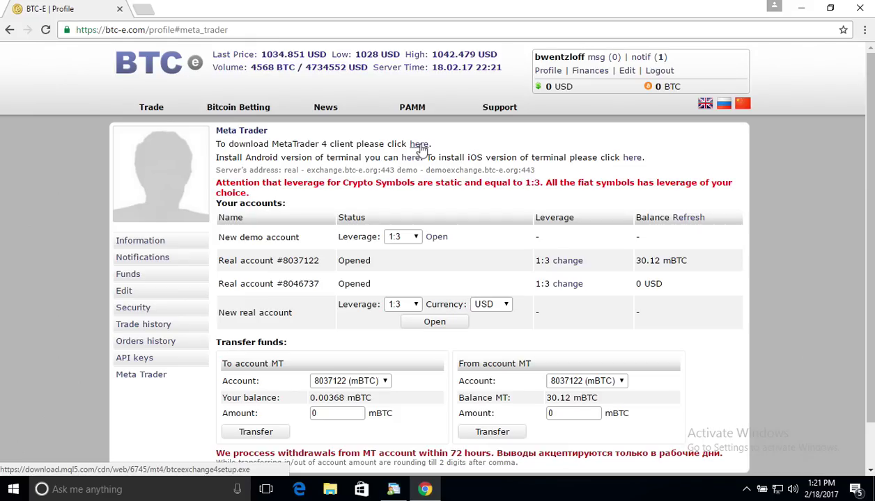
left_click(418, 146)
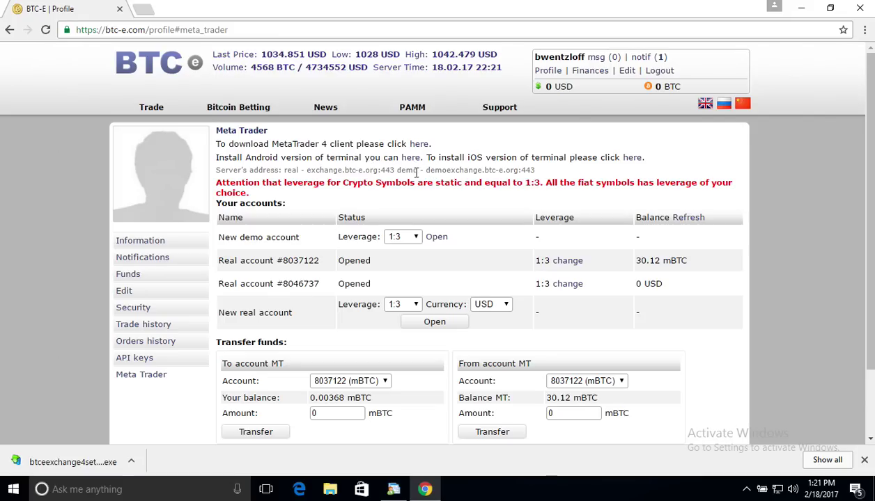
Check the server address on the Meta Trader page, then return to the MT4 terminal.
left_click_drag(423, 170, 558, 170)
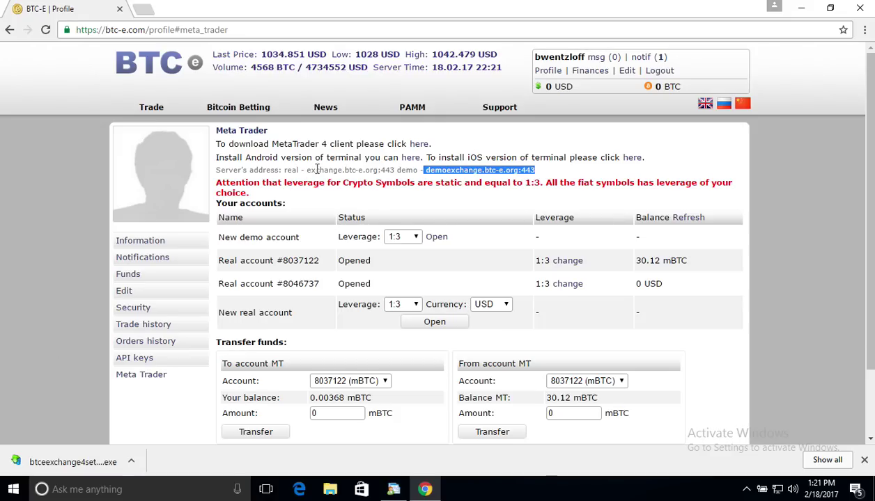
left_click(351, 168)
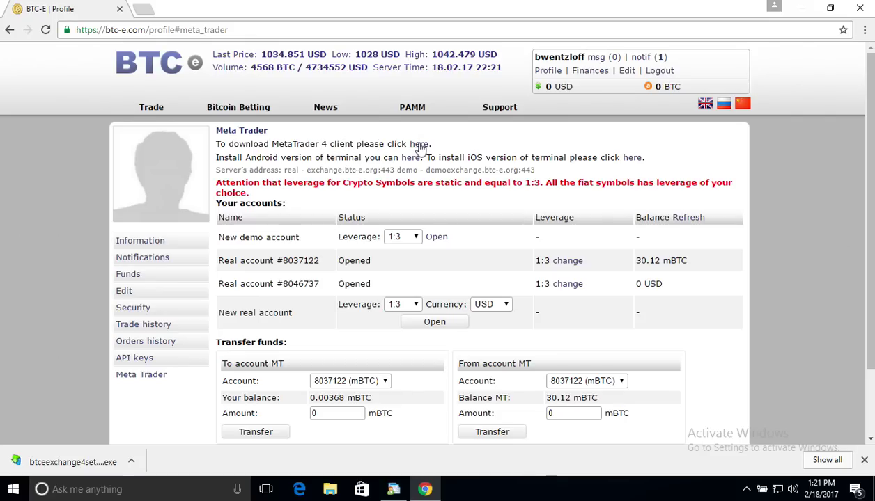
left_click(393, 489)
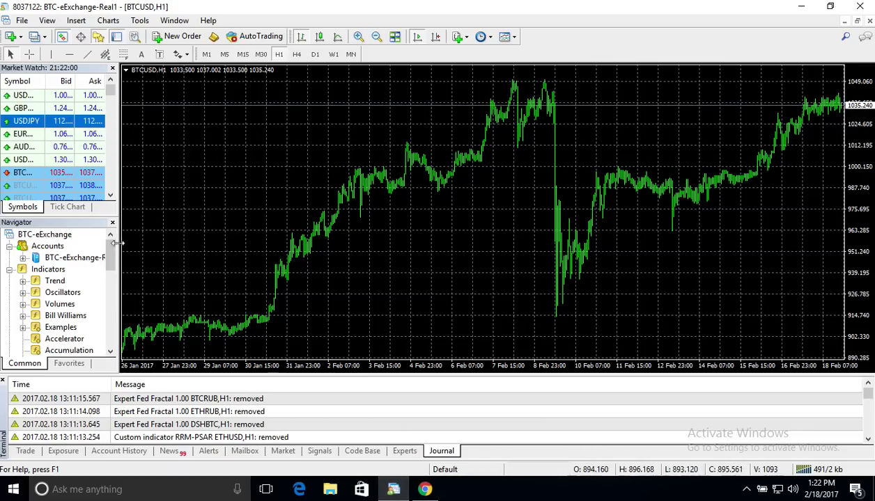
Open the Login to Trade Account form from the File menu.
left_click(54, 250)
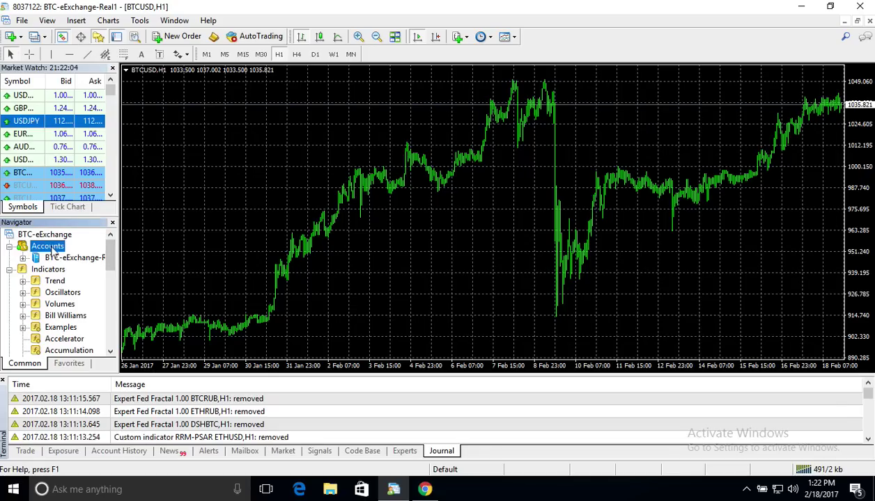
right_click(52, 252)
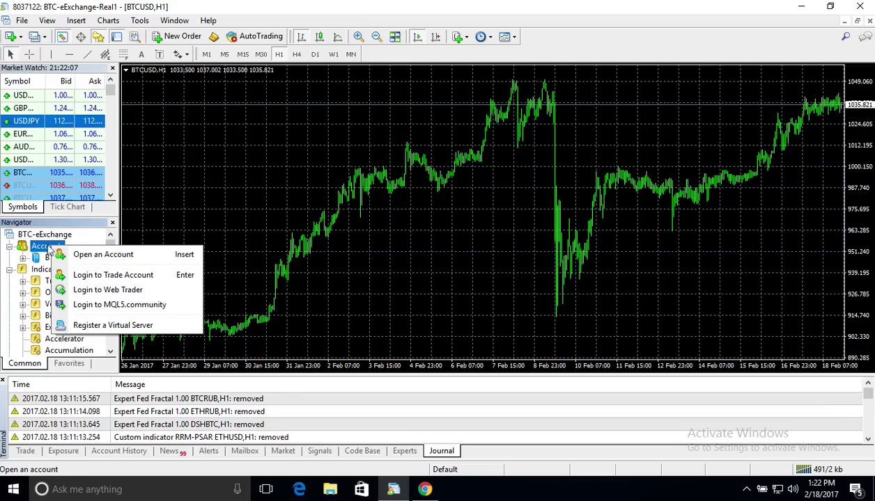
left_click(43, 246)
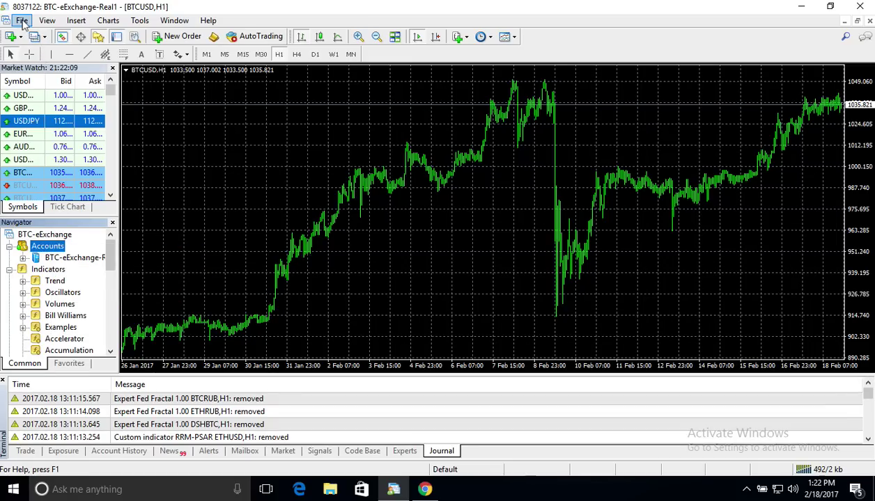
left_click(22, 20)
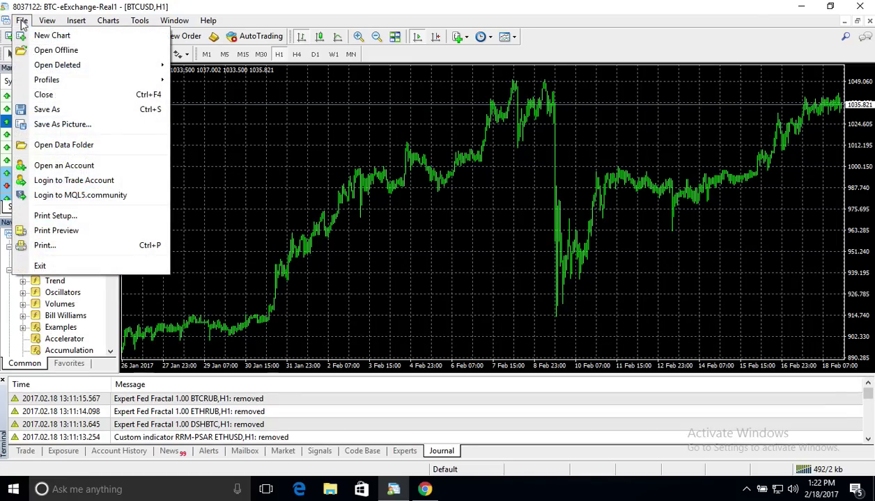
left_click(94, 181)
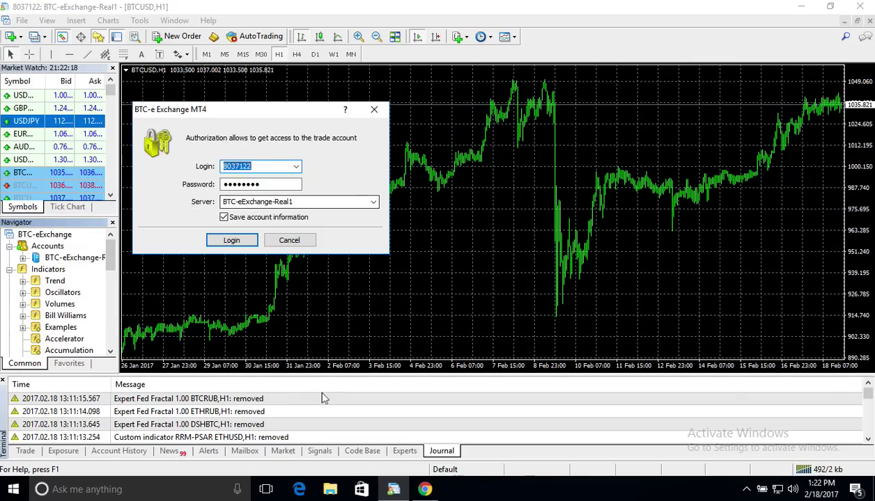
Recheck the real server address on BTC-e's Meta Trader page, then return to the MT4 login form.
left_click(420, 491)
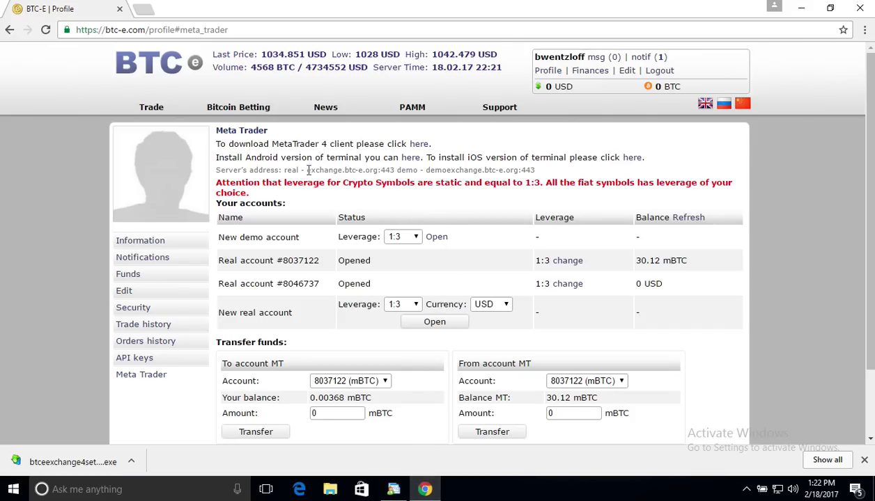
left_click_drag(308, 169, 537, 167)
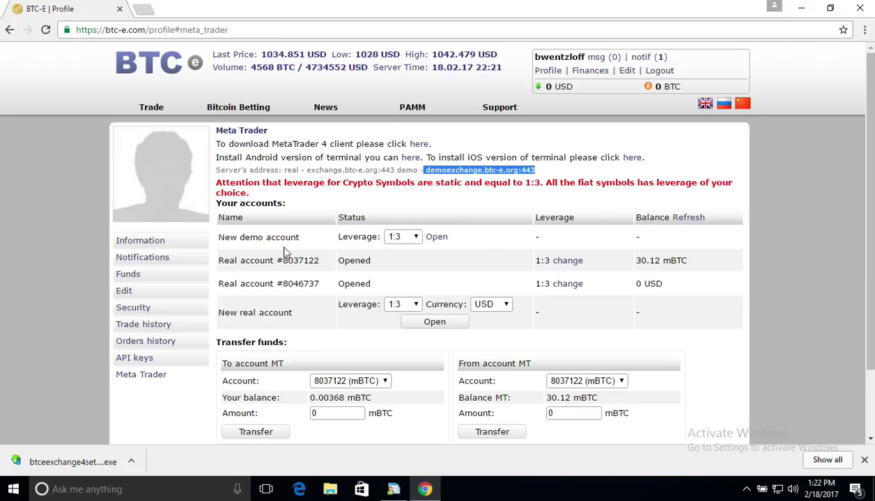
left_click(257, 237)
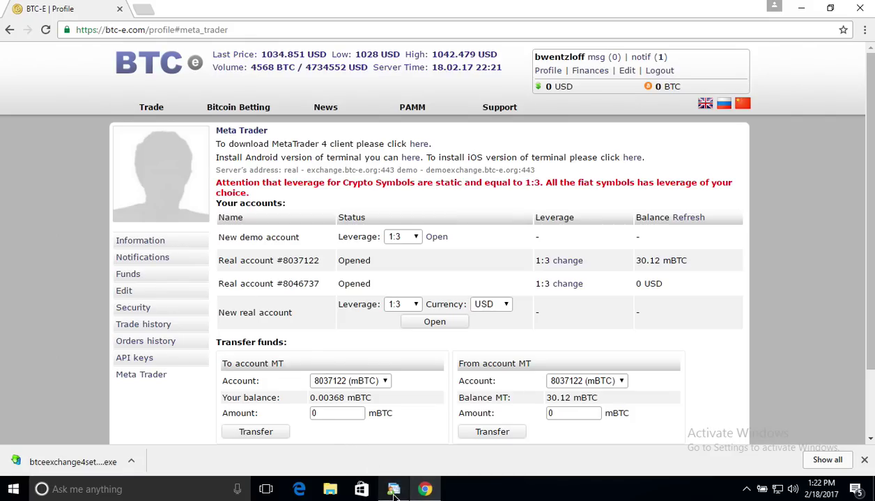
mouse_move(393, 489)
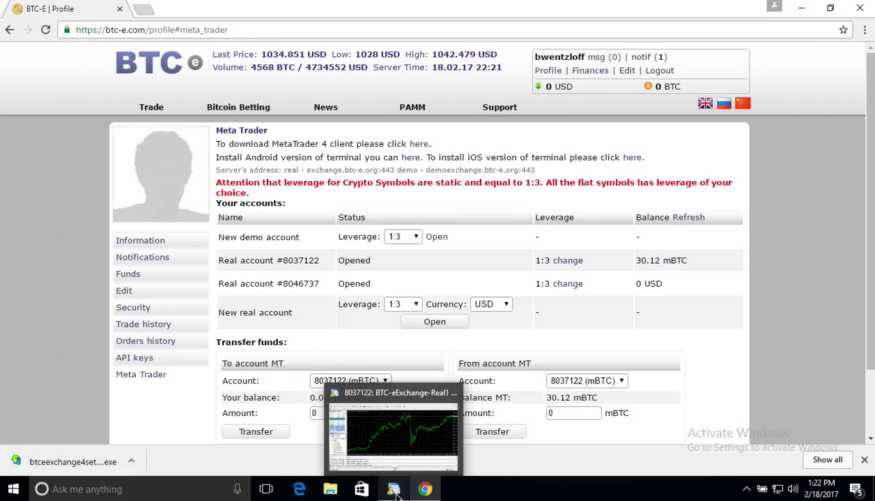
left_click(393, 489)
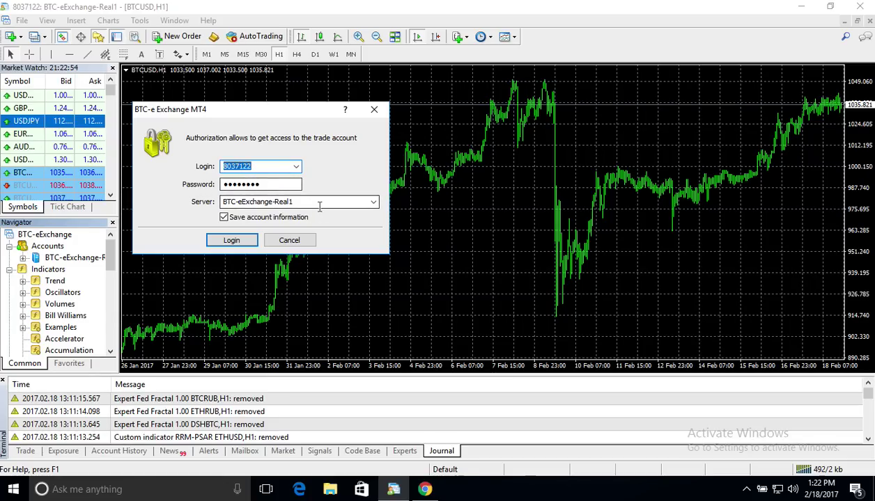
Log in to the real trade account on server BTC-eExchange-Real1 rather than the ECN Demo Server.
left_click(373, 202)
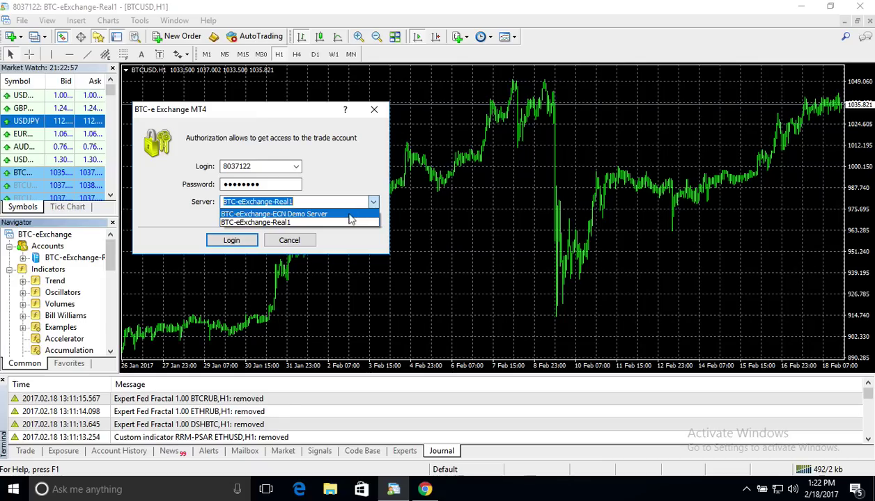
left_click(351, 216)
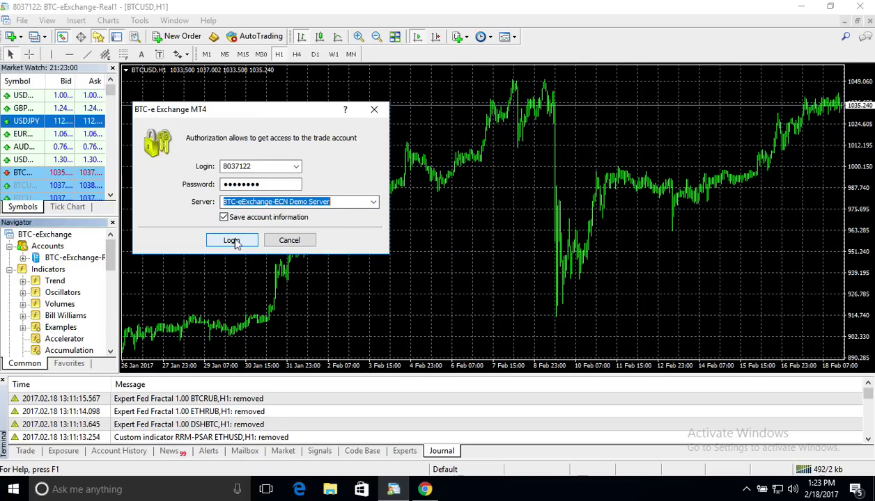
left_click(372, 202)
left_click(345, 222)
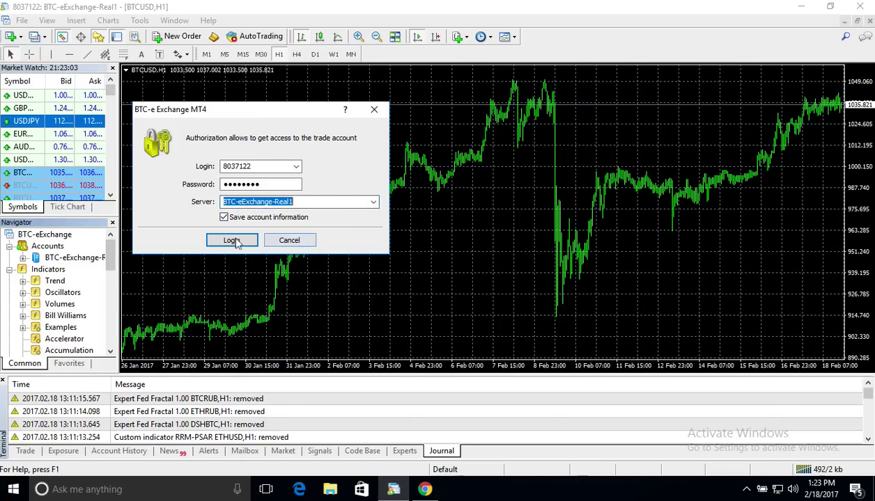
left_click(232, 240)
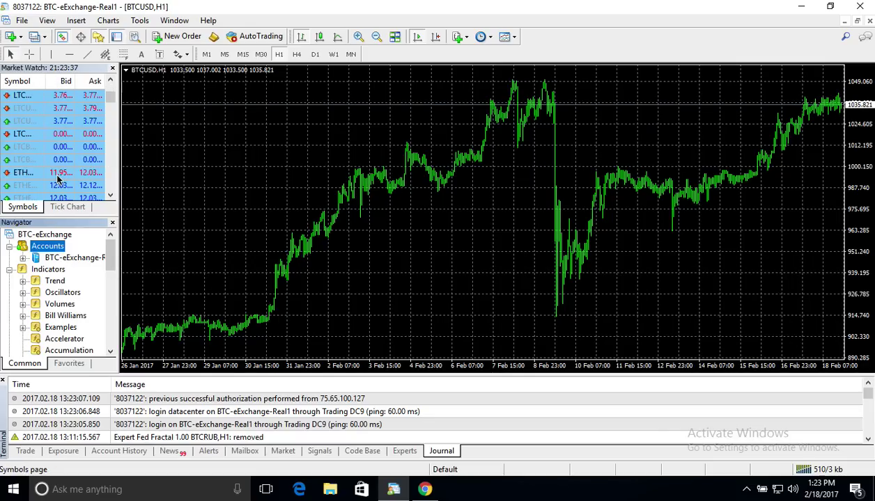
Open a new BTCEUR hourly chart from the Crypto BitCoin symbols.
scroll(58, 179, "down", 3)
scroll(58, 180, "up", 3)
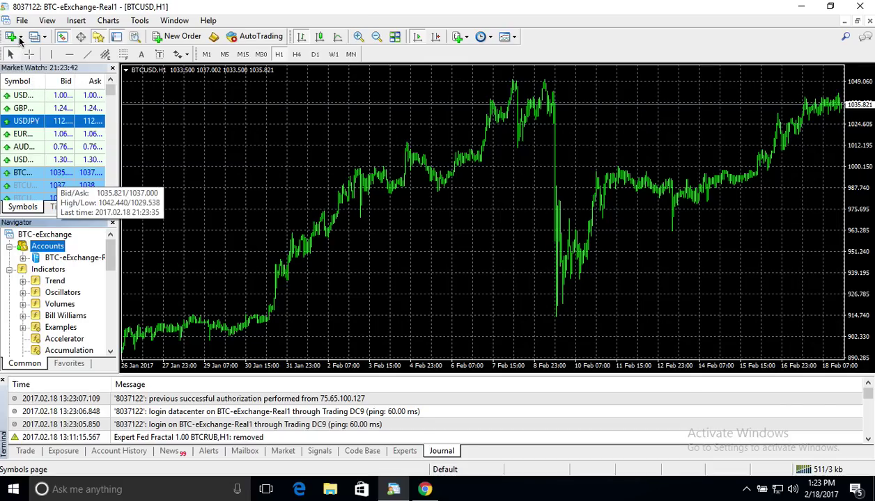
left_click(13, 38)
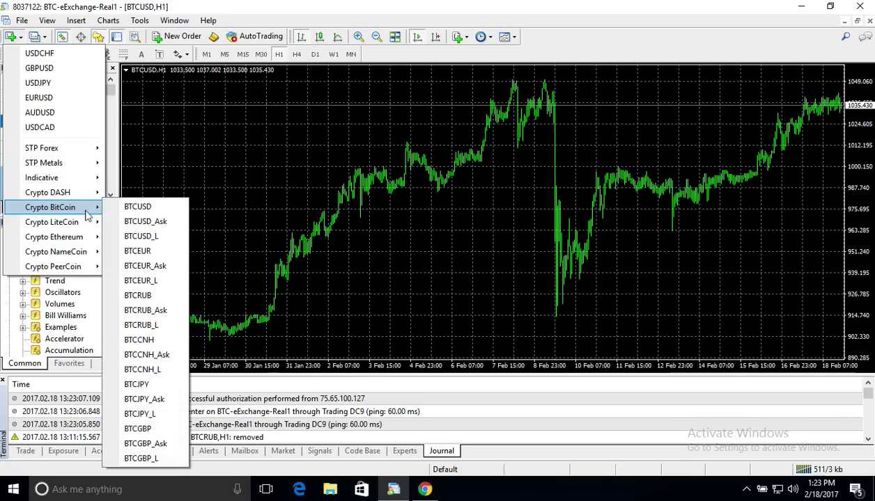
mouse_move(50, 208)
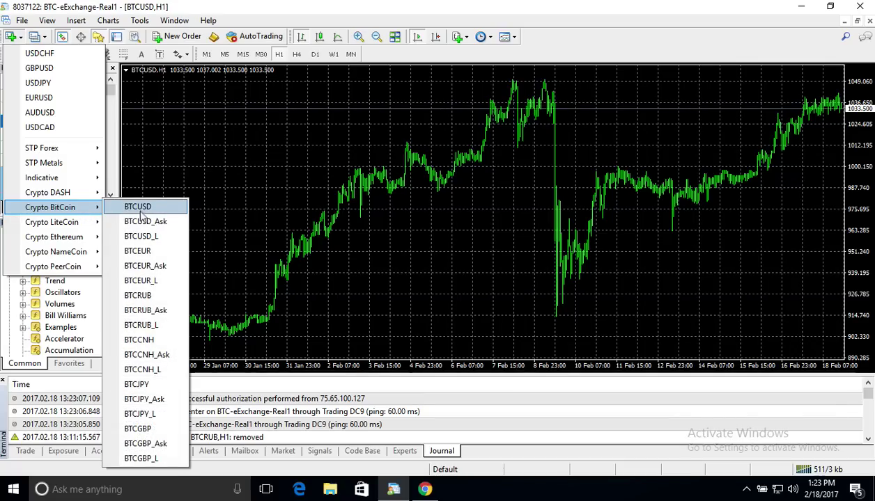
left_click(154, 252)
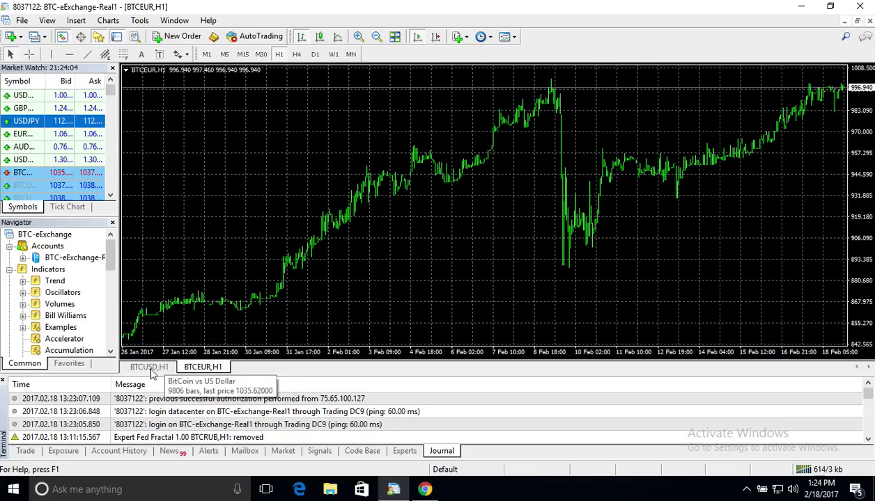
Flip between the BTCUSD and BTCEUR chart tabs, ending on BTCEUR.
left_click(151, 371)
left_click(207, 367)
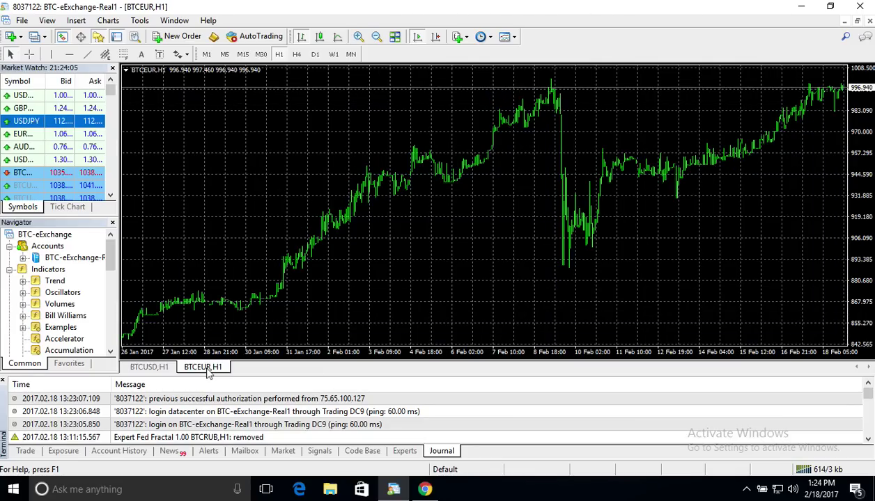
left_click(155, 373)
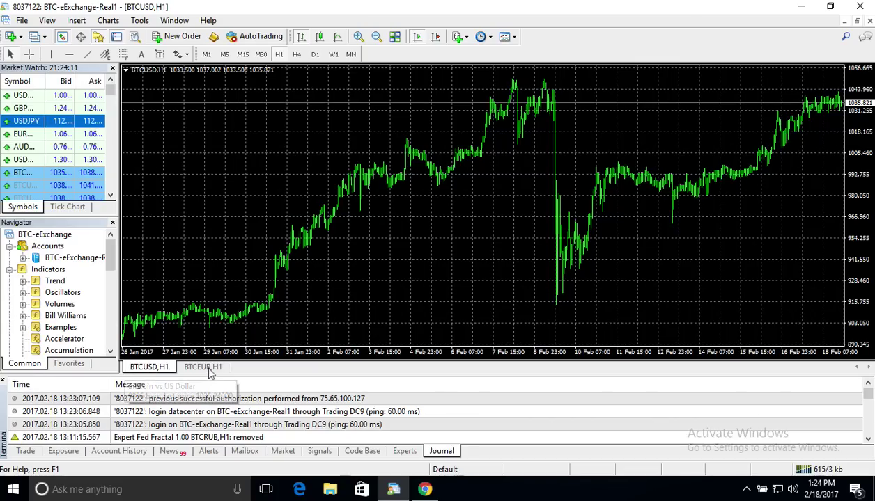
left_click(201, 368)
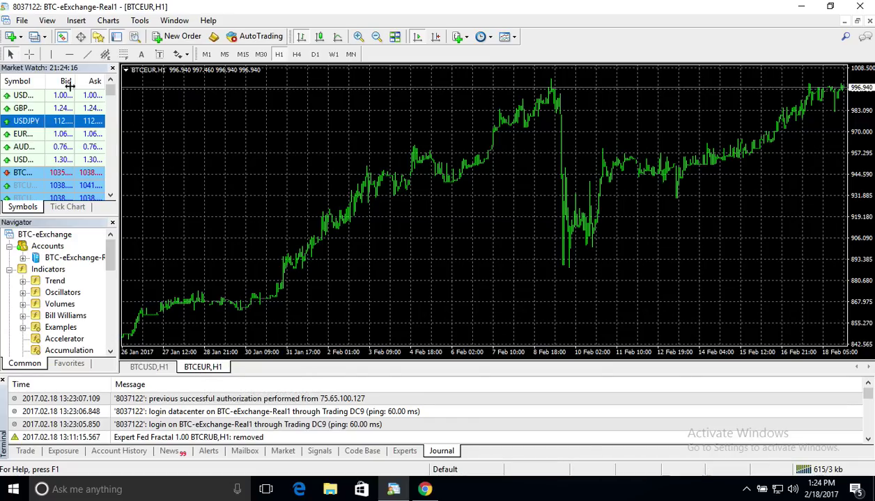
left_click(18, 39)
mouse_move(51, 207)
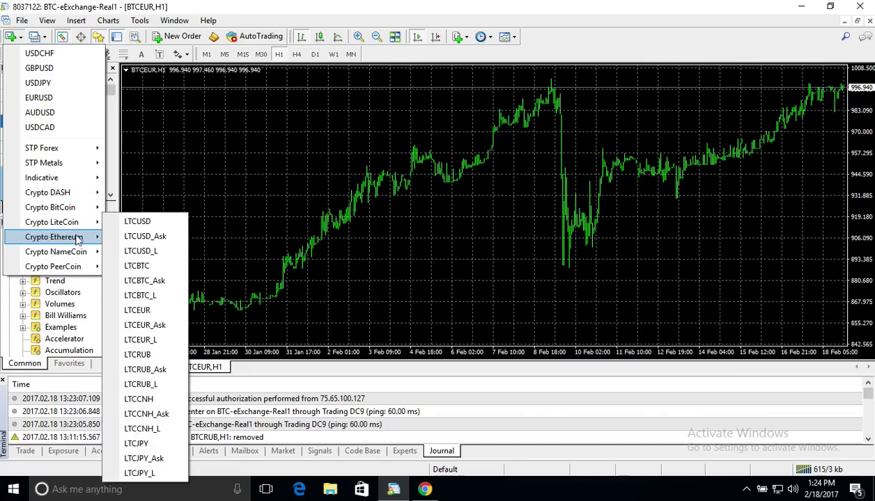
mouse_move(54, 237)
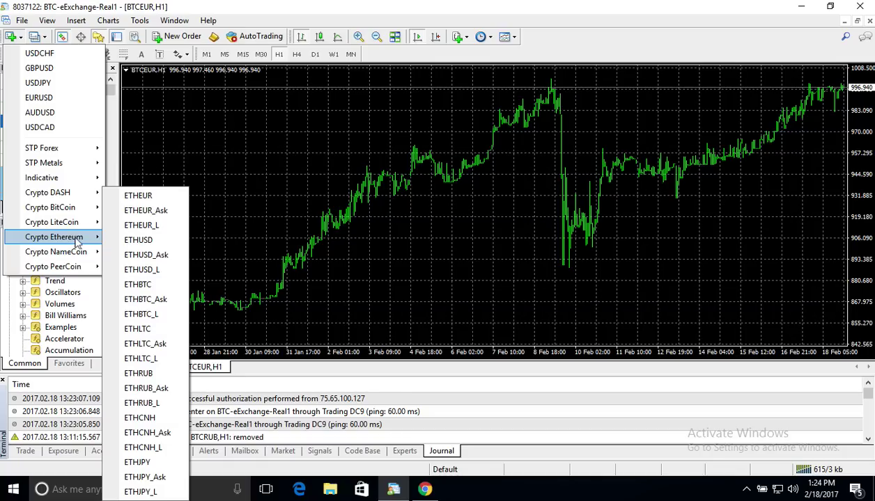
left_click(23, 39)
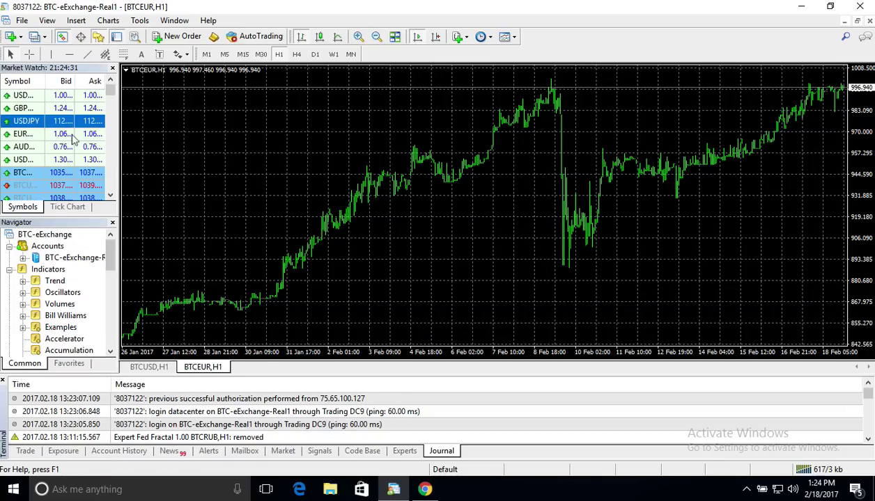